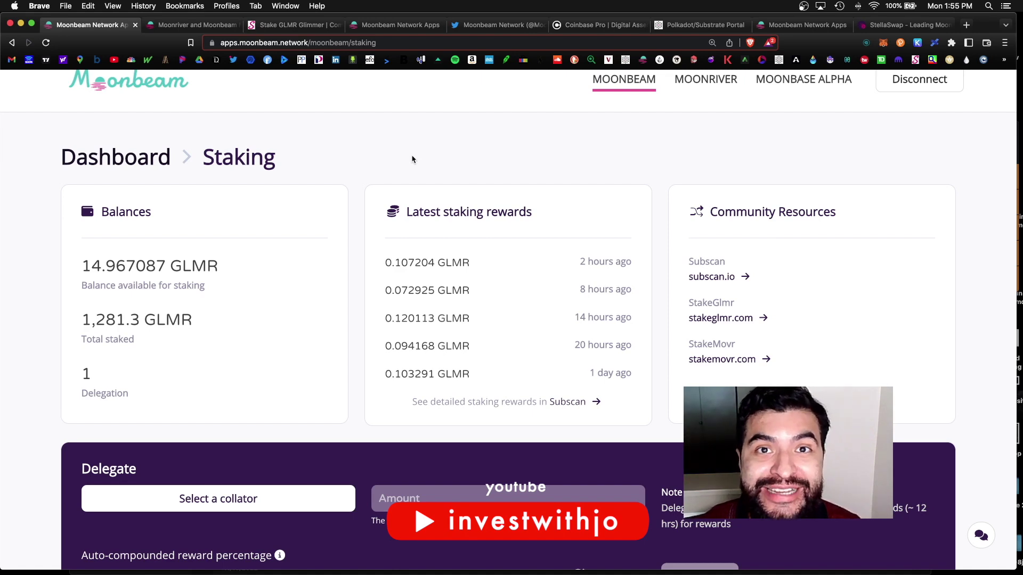
Step: Review the StakeGlmr collator rankings and the auto-compounding announcement, then return to the staking dashboard
key("ctrl+Tab")
key("ctrl+Tab")
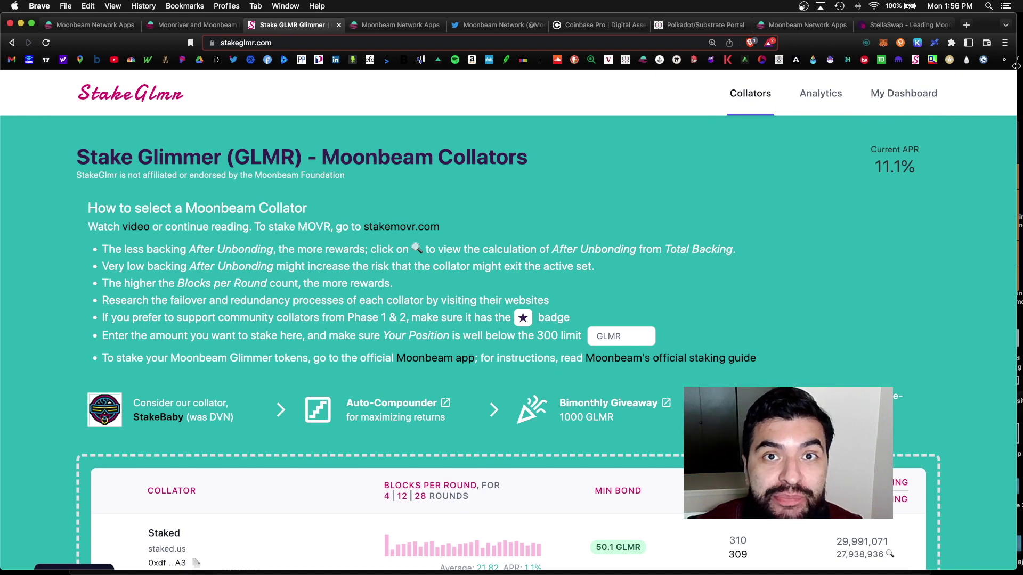
key("ctrl+shift+Tab")
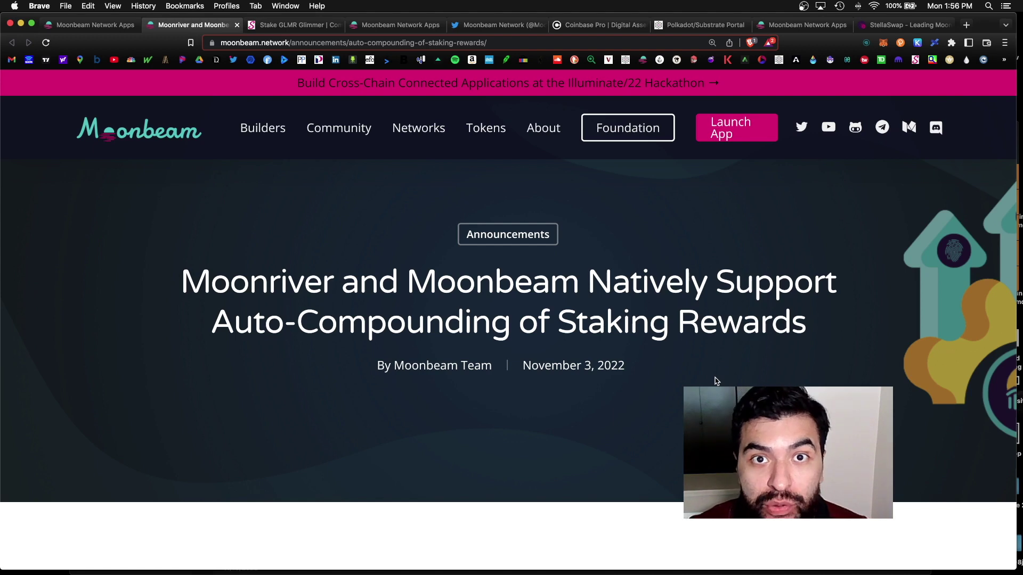
key("ctrl+shift+Tab")
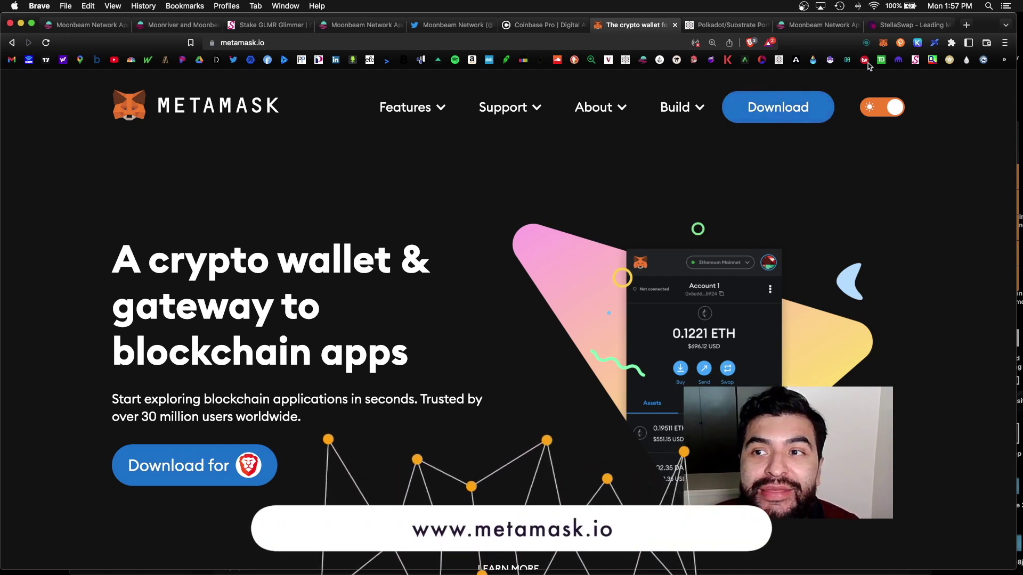
Step: Check that the MetaMask wallet holds 14.9671 GLMR
left_click(883, 42)
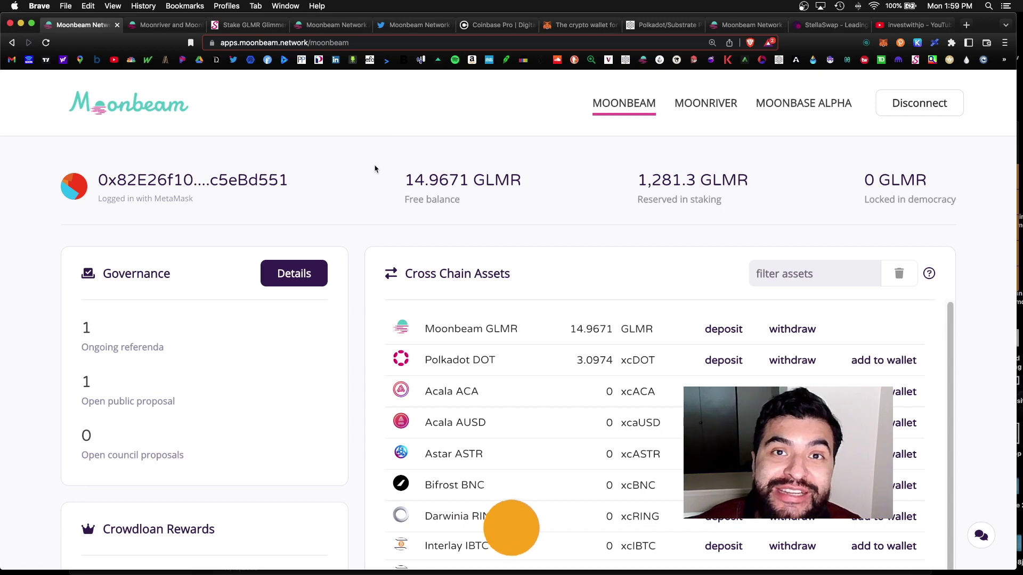
scroll(376, 167, "down", 3)
scroll(375, 167, "down", 3)
scroll(353, 96, "down", 5)
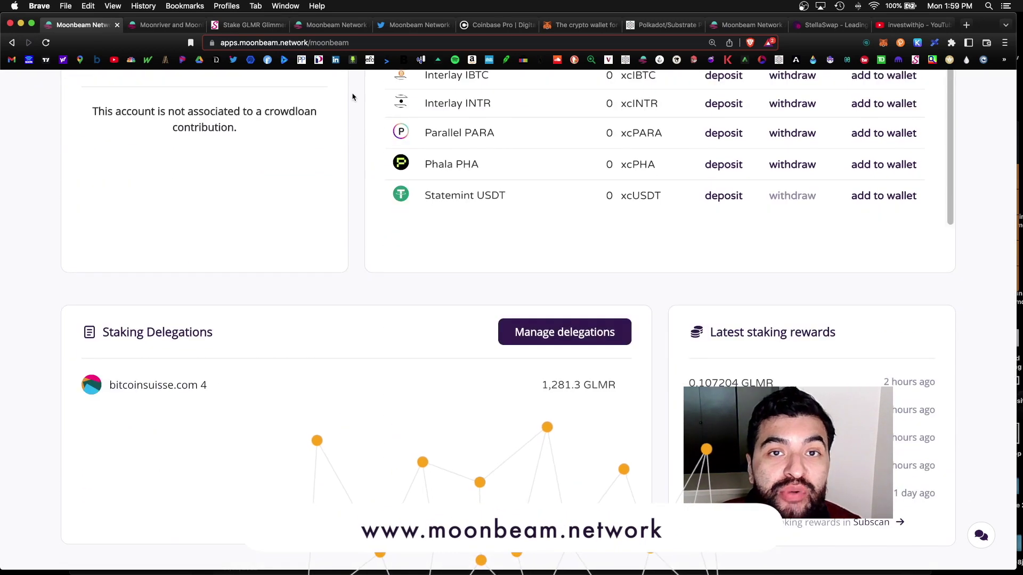
Step: Open Manage delegations to see the bitcoinsuisse.com 4 delegation and the Delegate form
left_click(581, 333)
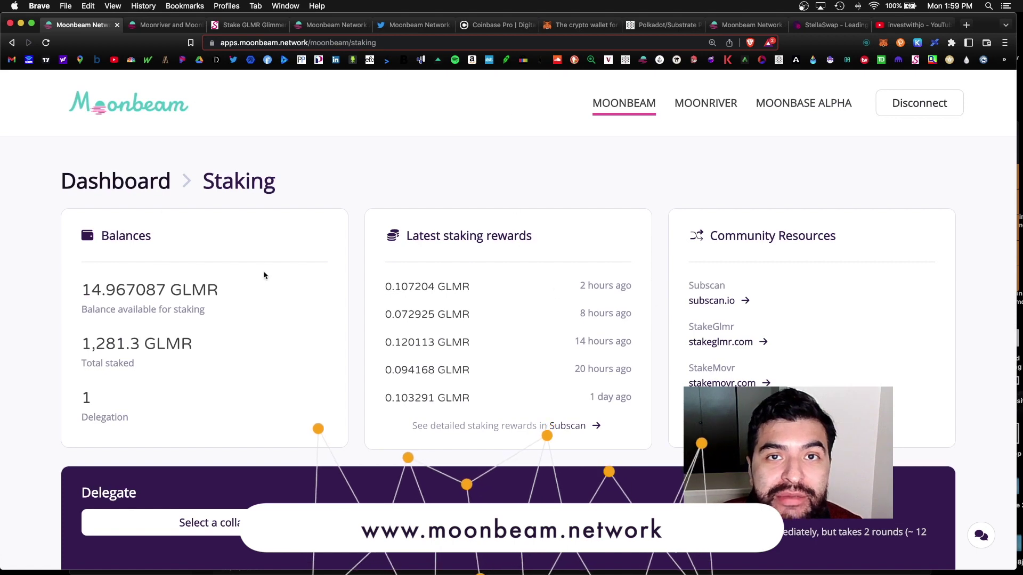
scroll(375, 194, "down", 5)
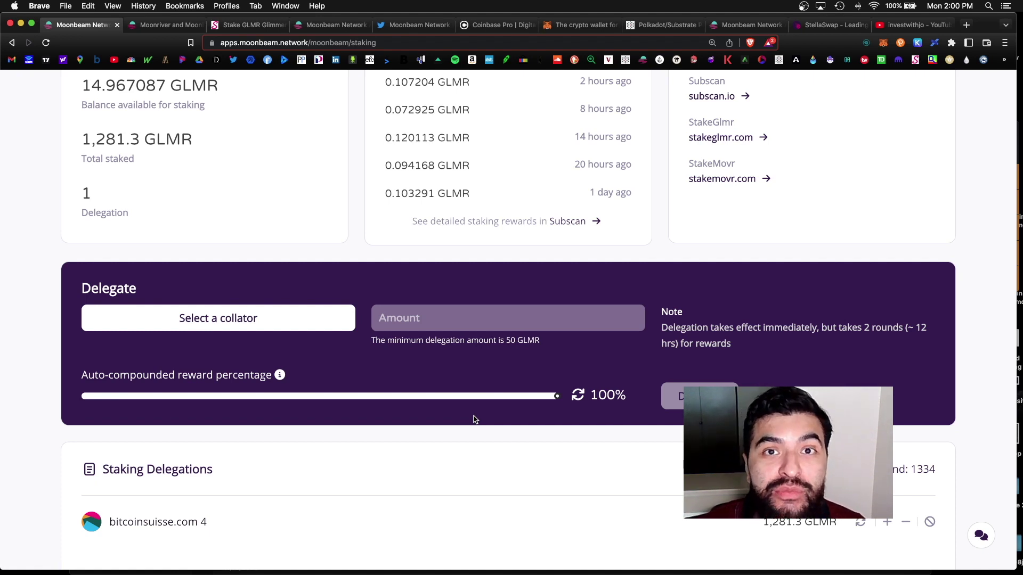
scroll(473, 420, "up", 5)
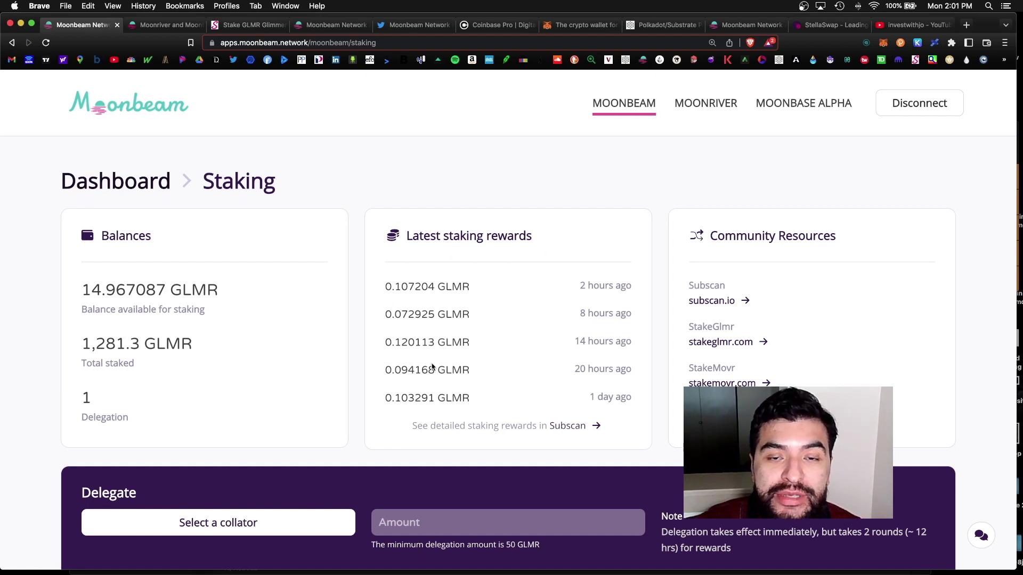
scroll(395, 409, "down", 5)
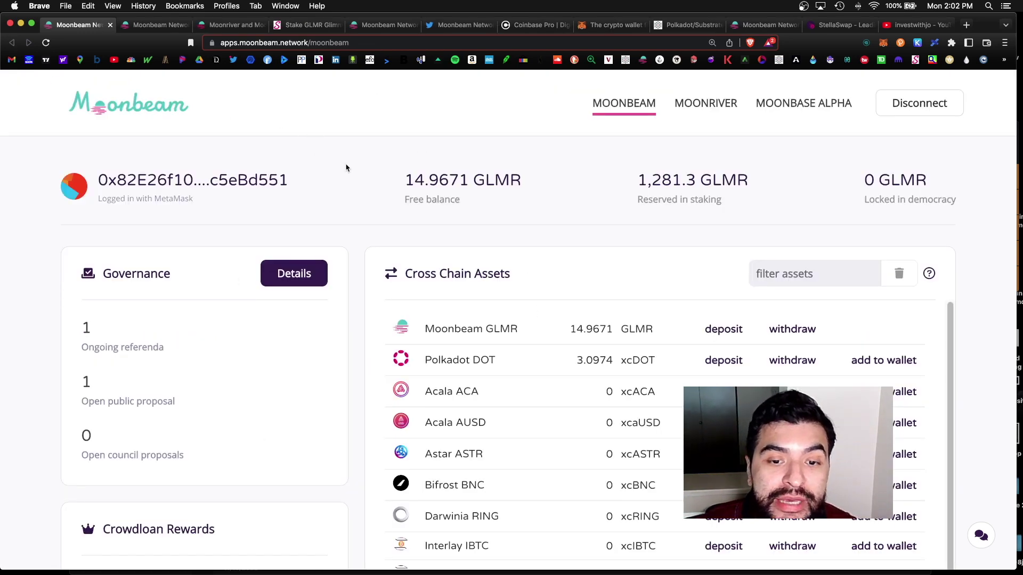
scroll(346, 166, "down", 2)
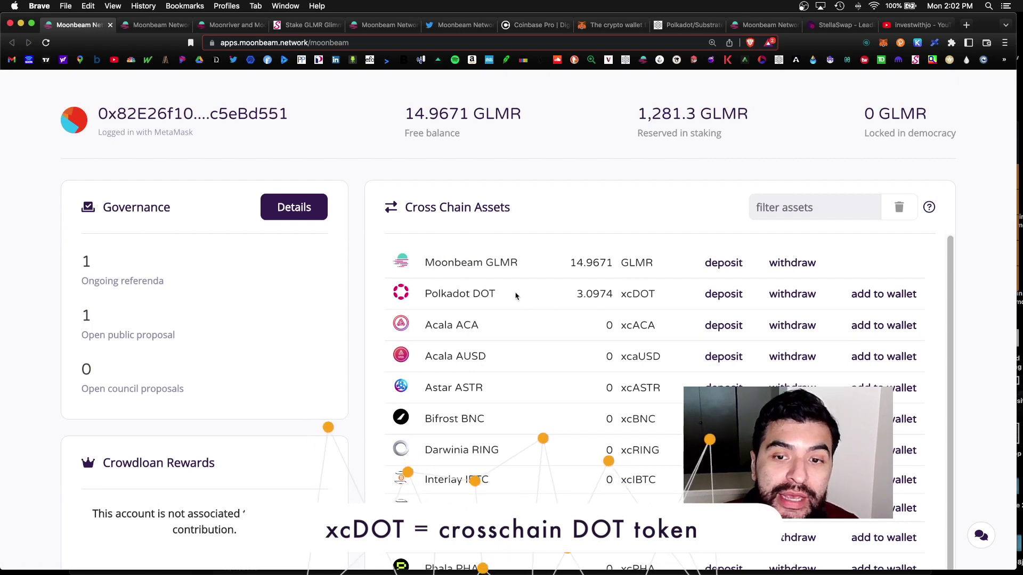
key("ctrl+Tab")
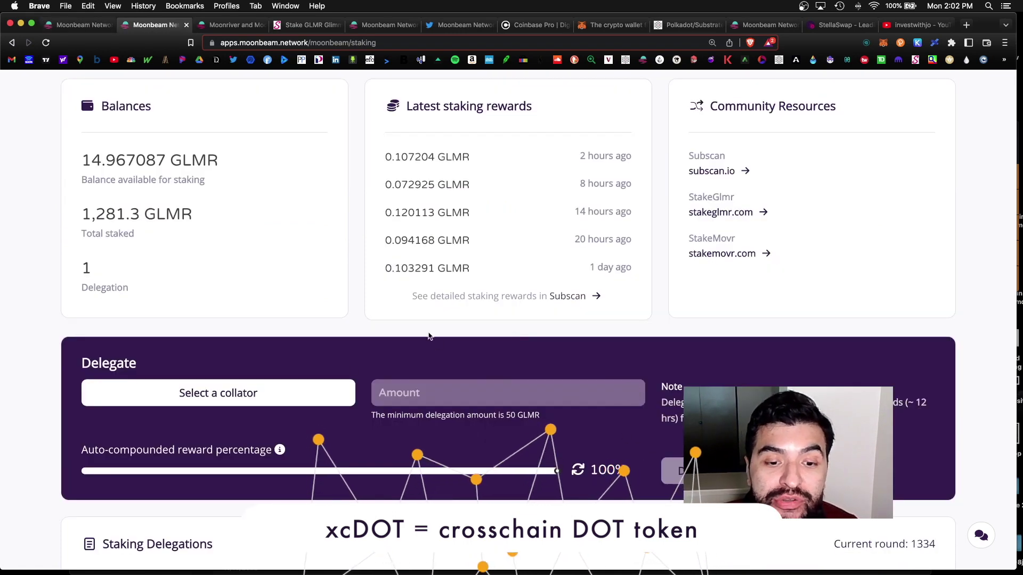
key("ctrl+shift+Tab")
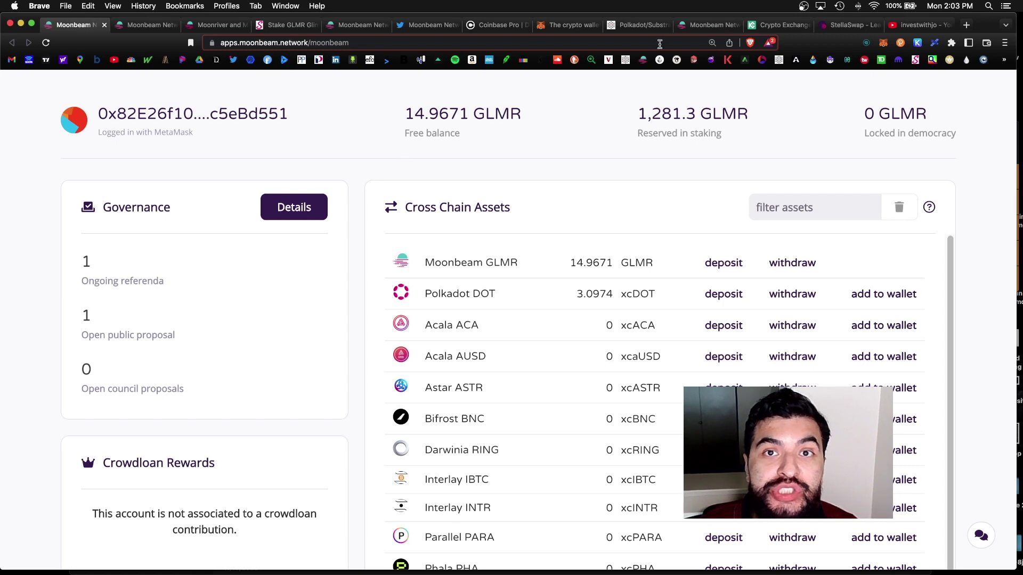
Step: Look over the KuCoin exchange homepage and the StellaSwap swap page, then switch back
left_click(769, 25)
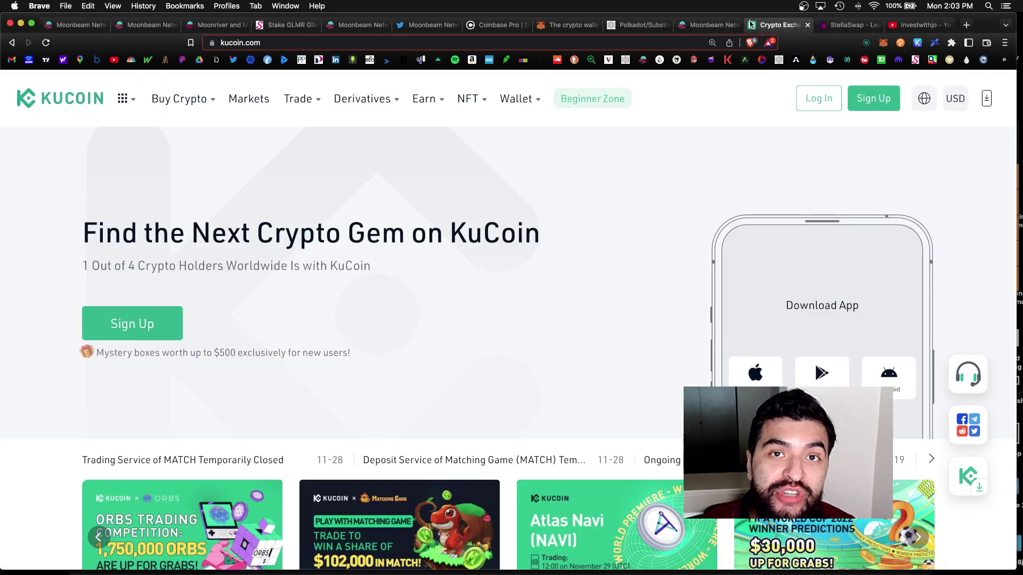
left_click(848, 25)
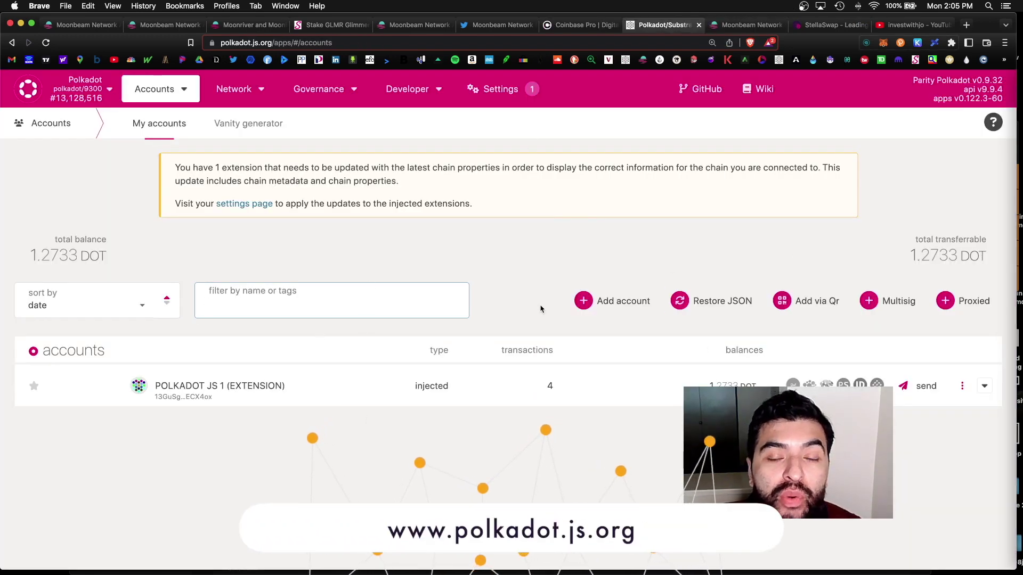
left_click(743, 25)
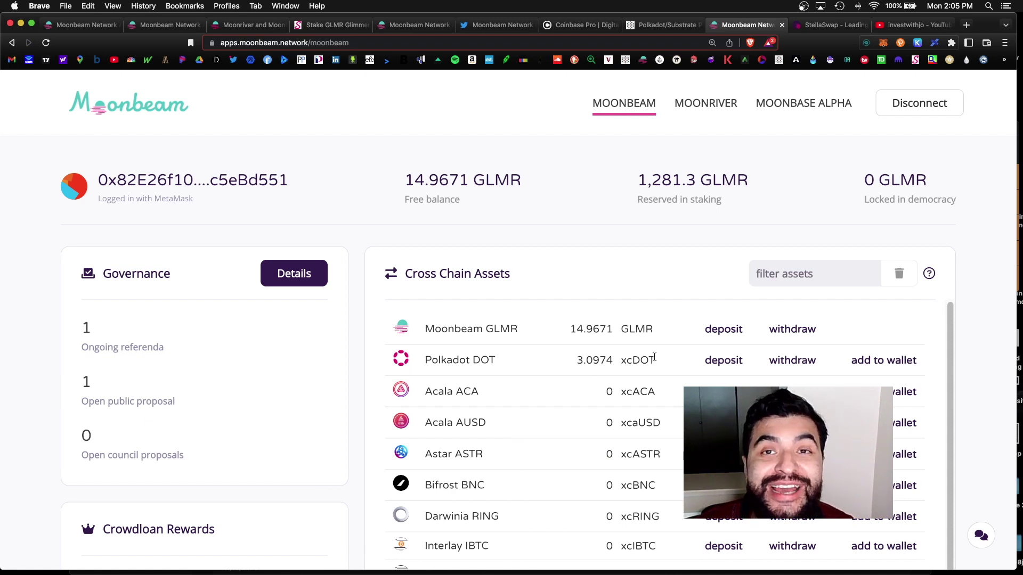
Step: Bring up the StellaSwap DOT-to-GLMR swap page showing 3.10 DOT and 14.96 GLMR
key("ctrl+Tab")
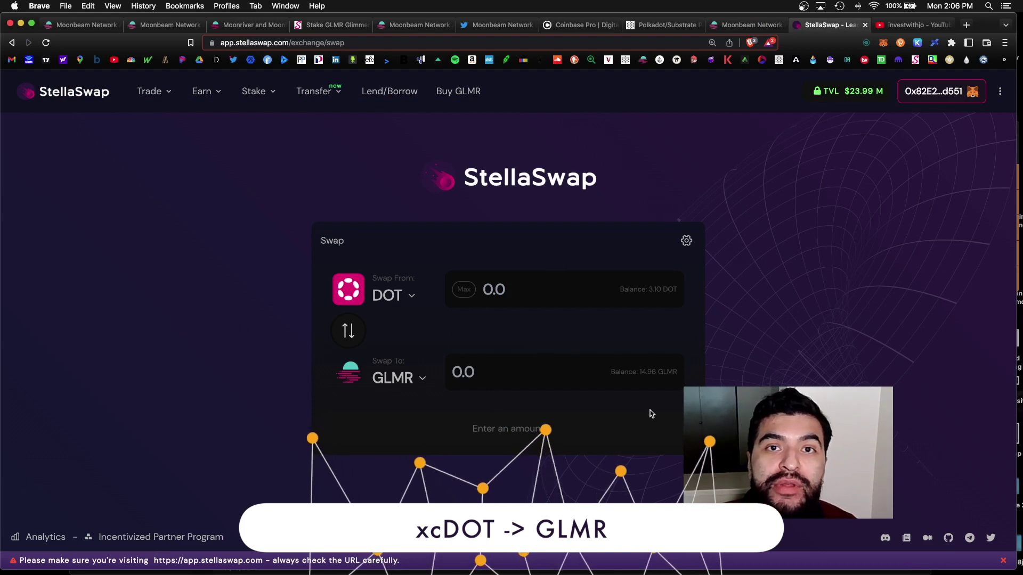
Step: Swap the entire 3.0974 DOT balance for about 46.76 GLMR on StellaSwap
left_click(463, 290)
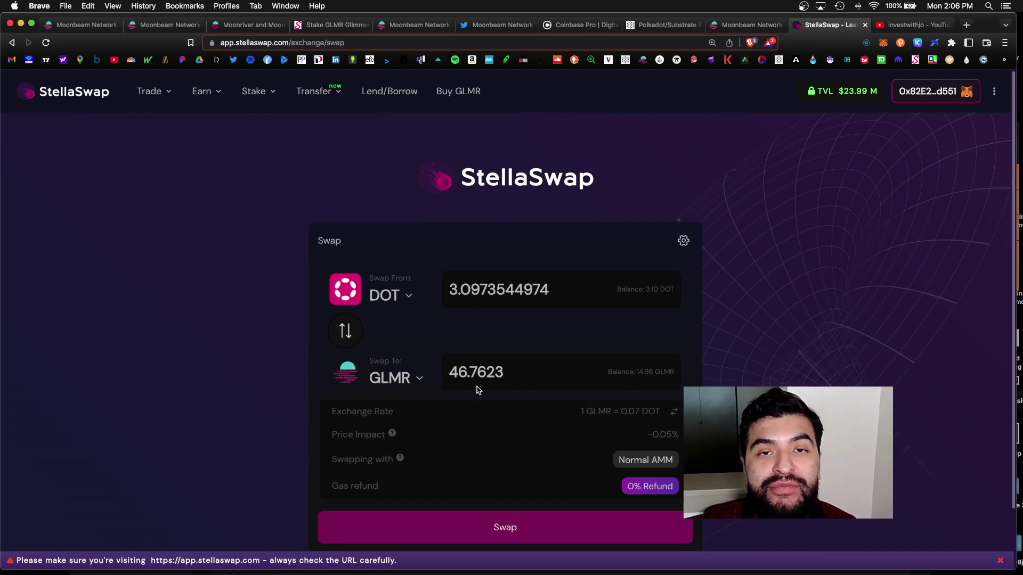
left_click(504, 541)
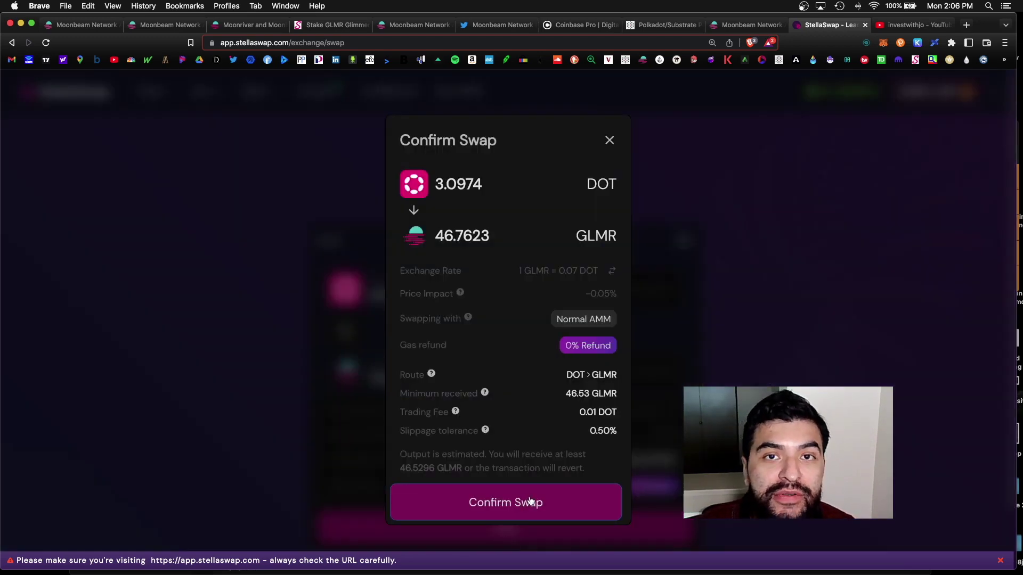
left_click(530, 502)
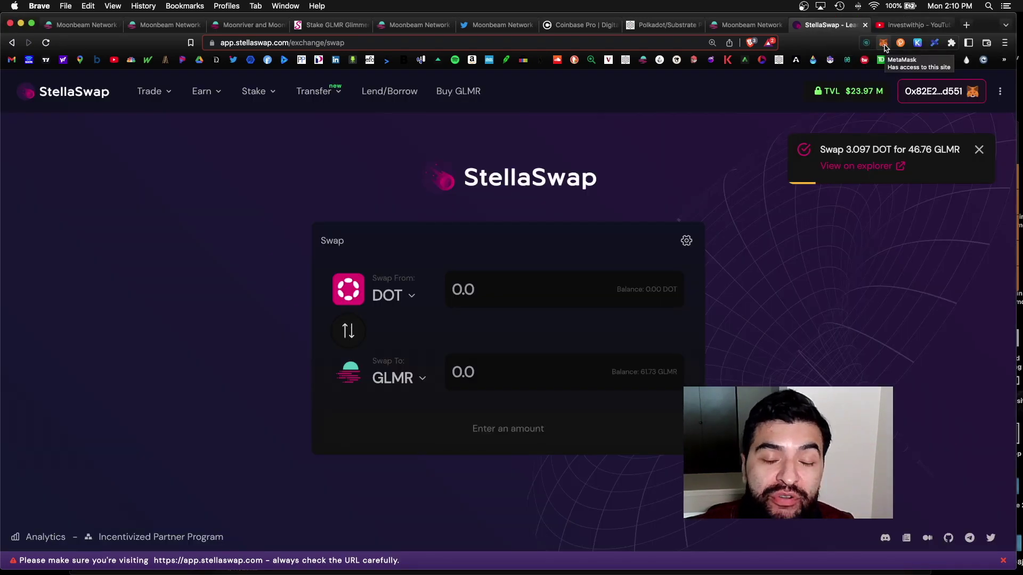
Step: Confirm the wallet now holds 61.7398 GLMR and return to the Moonbeam dashboard
left_click(883, 43)
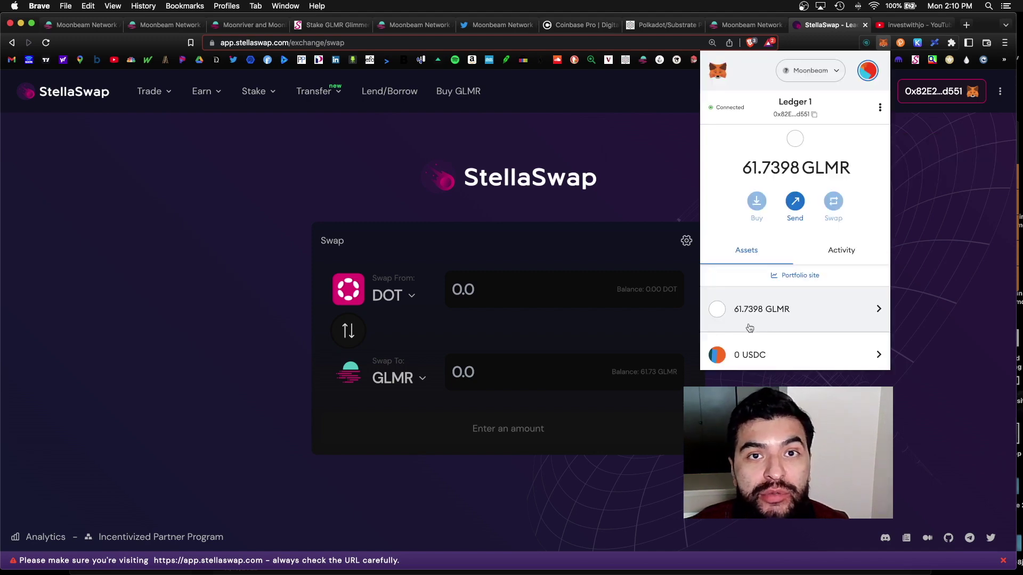
left_click(748, 25)
left_click(45, 43)
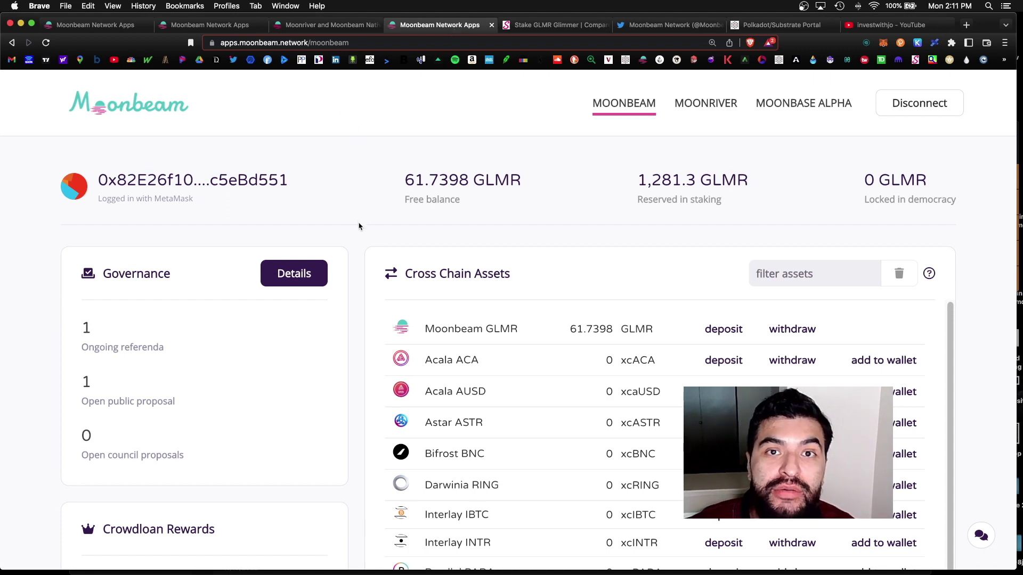
scroll(400, 232, "down", 2)
scroll(480, 256, "down", 2)
scroll(661, 290, "down", 4)
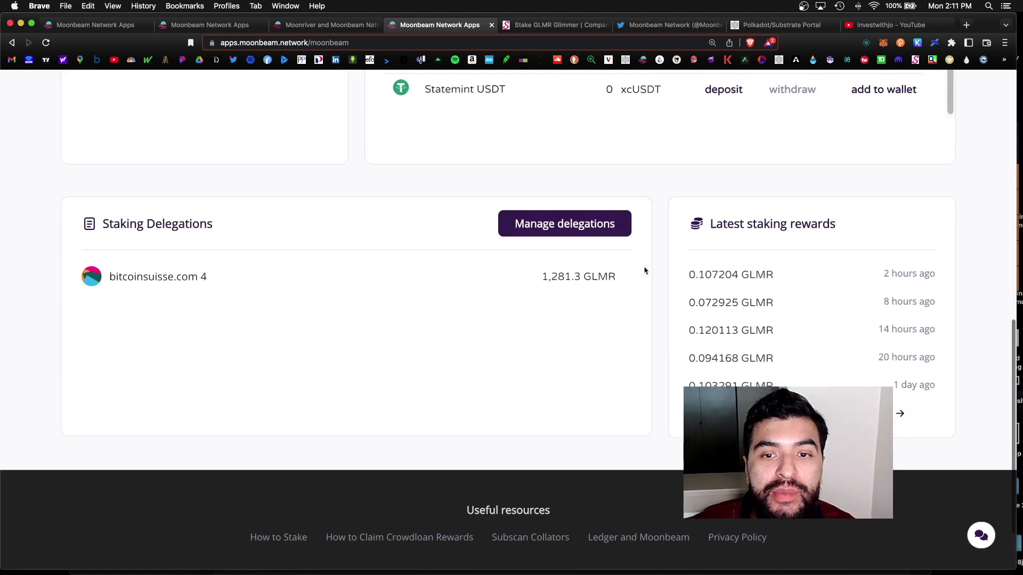
Step: Open the Moonbeam Staking page with its Delegate form, then switch to StakeGlmr
left_click(599, 237)
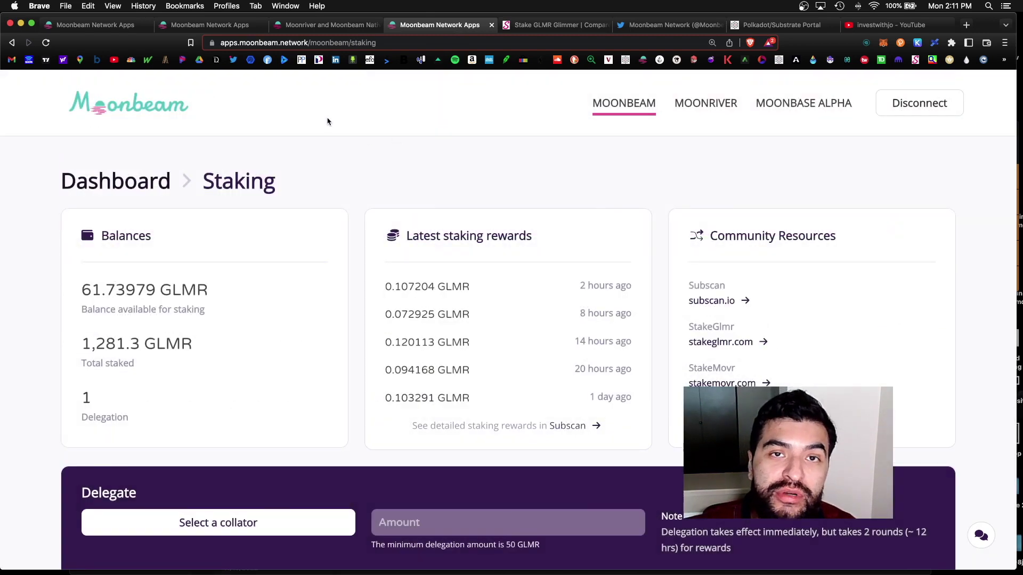
scroll(309, 159, "down", 3)
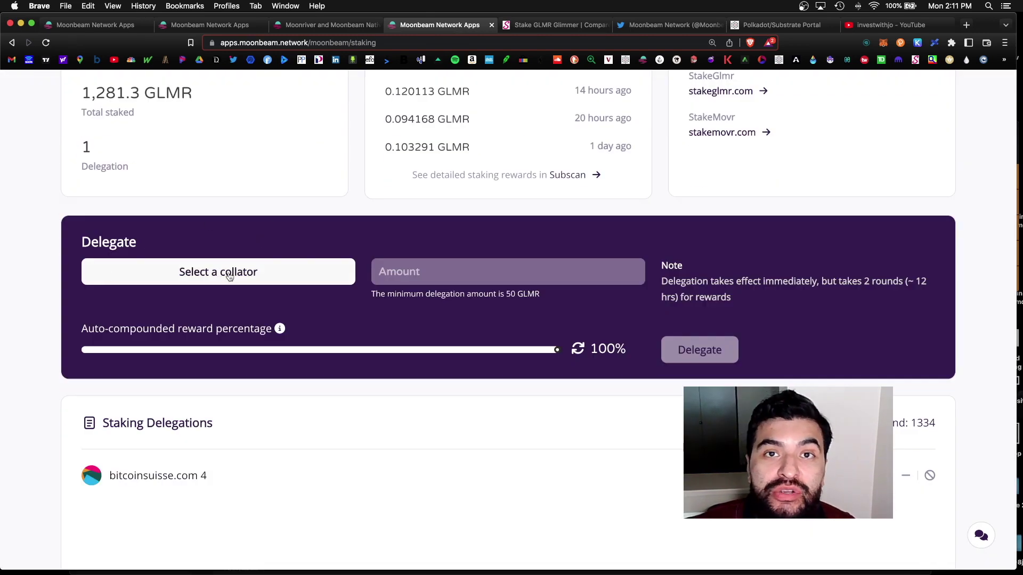
left_click(548, 25)
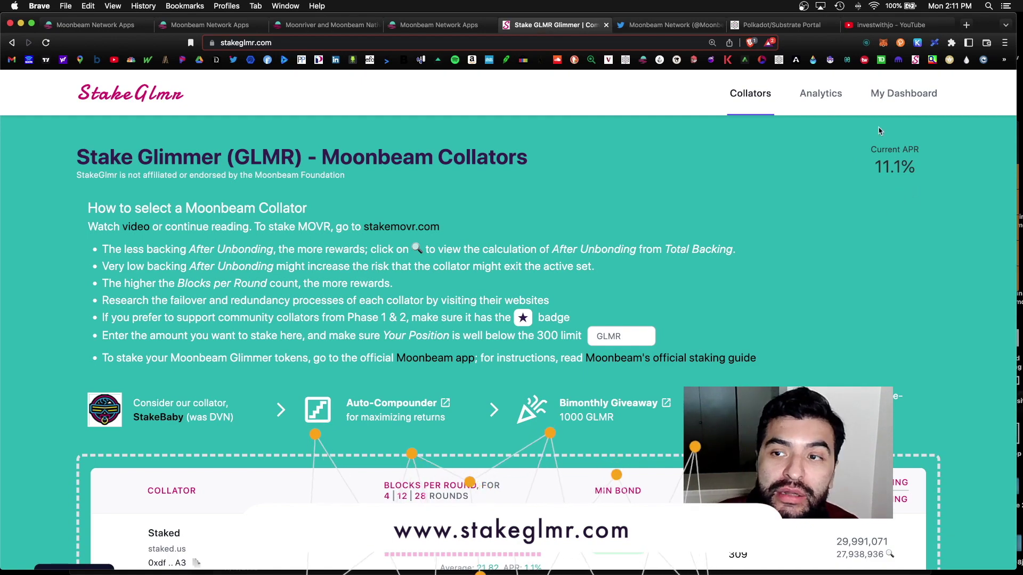
scroll(409, 249, "down", 3)
scroll(409, 249, "down", 3)
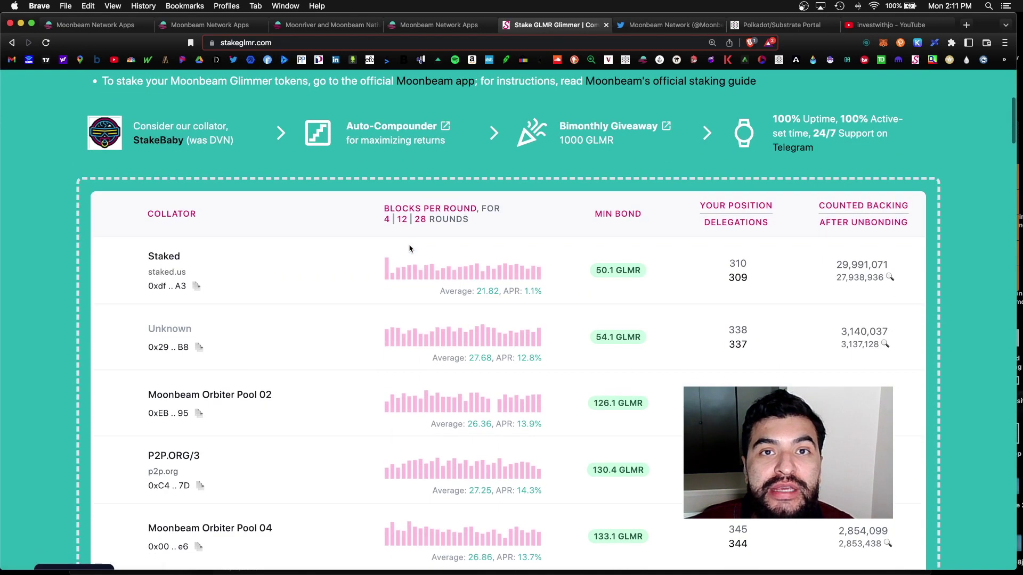
scroll(409, 249, "up", 2)
scroll(614, 286, "down", 1)
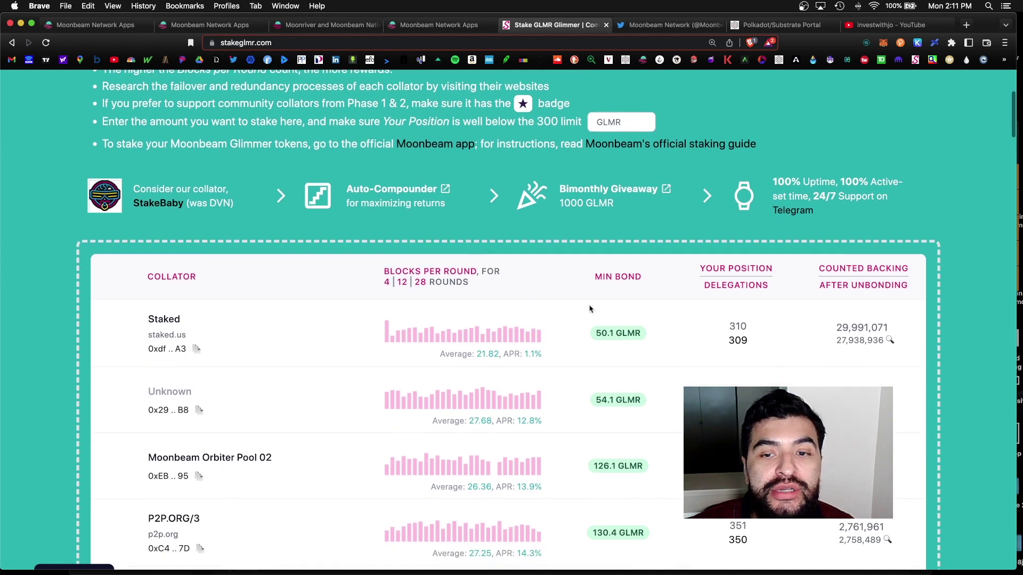
Step: Sort StakeGlmr collators by Min Bond, noting Staked at 50.1 GLMR, then return to Moonbeam
left_click(615, 283)
left_click(617, 280)
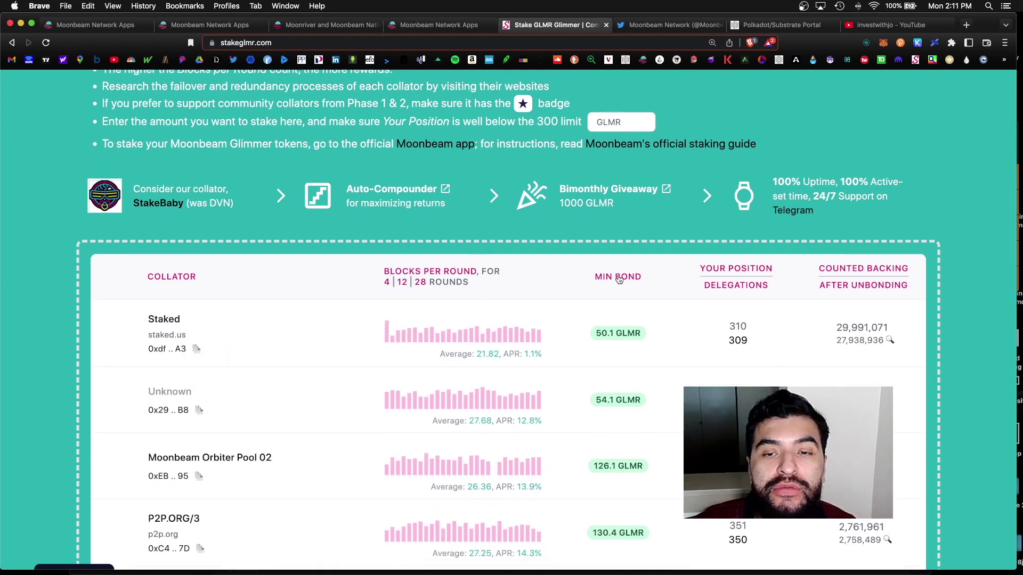
scroll(678, 266, "down", 1)
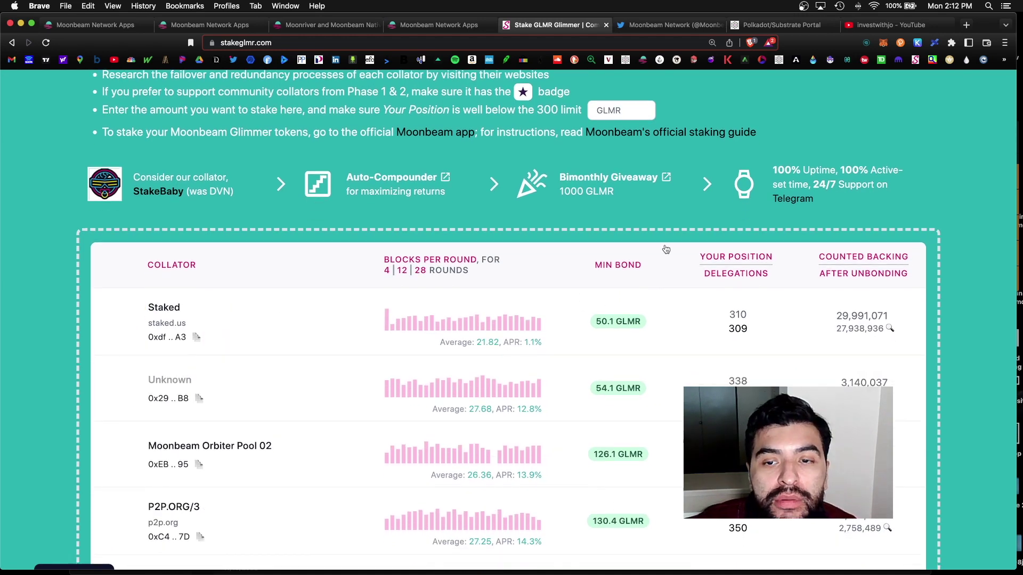
scroll(662, 252, "down", 2)
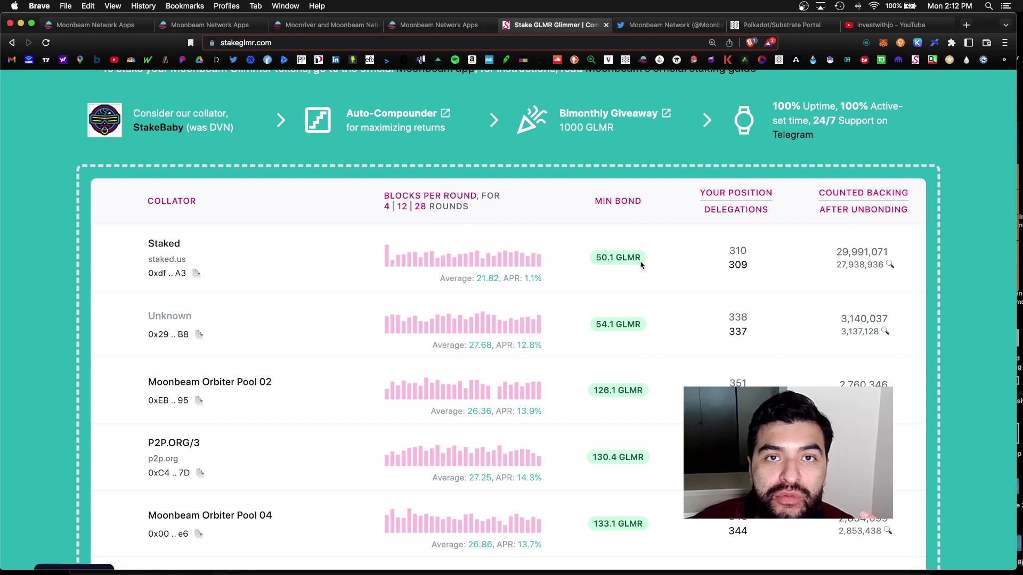
scroll(639, 258, "down", 1)
scroll(664, 258, "down", 1)
scroll(686, 258, "down", 2)
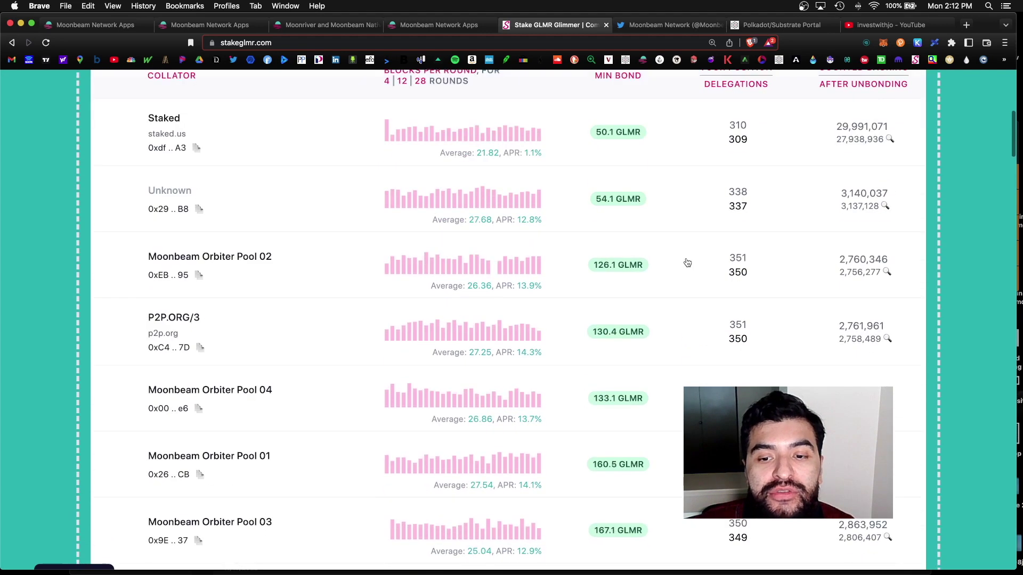
scroll(685, 260, "down", 2)
scroll(683, 259, "down", 1)
scroll(703, 248, "up", 3)
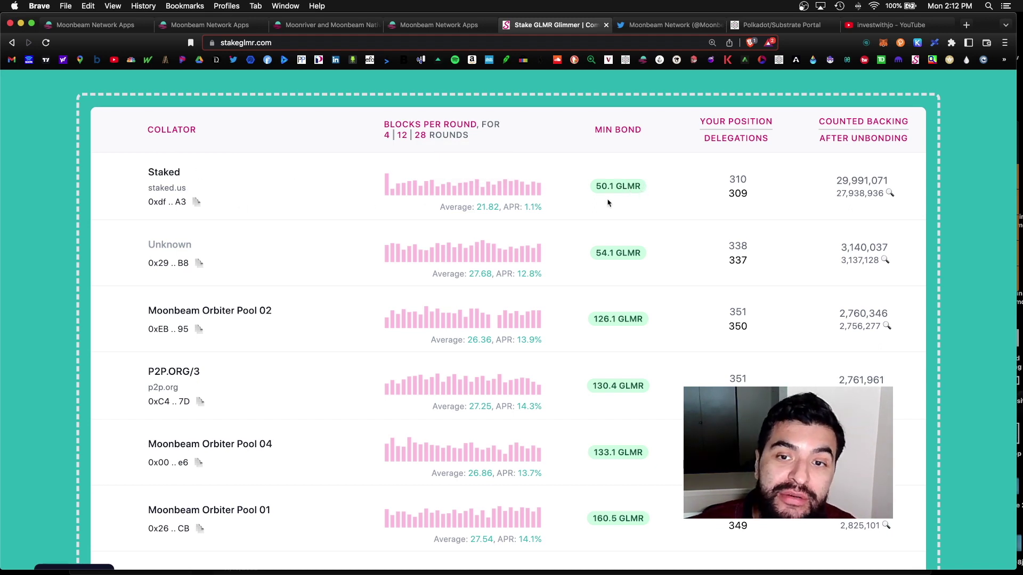
left_click(438, 26)
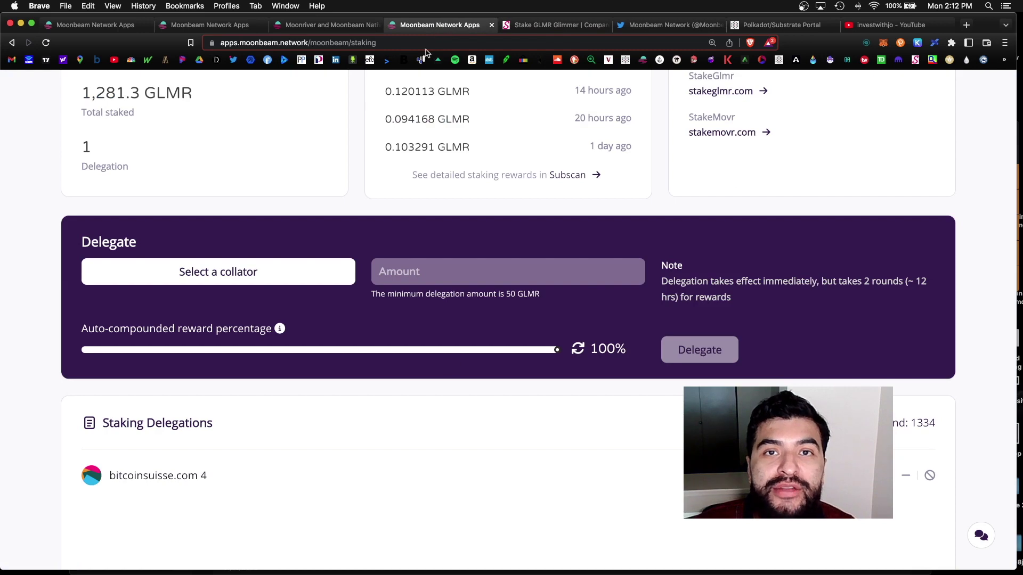
Step: Search for and select the Staked collator, then enter a 61 GLMR delegation amount
left_click(224, 281)
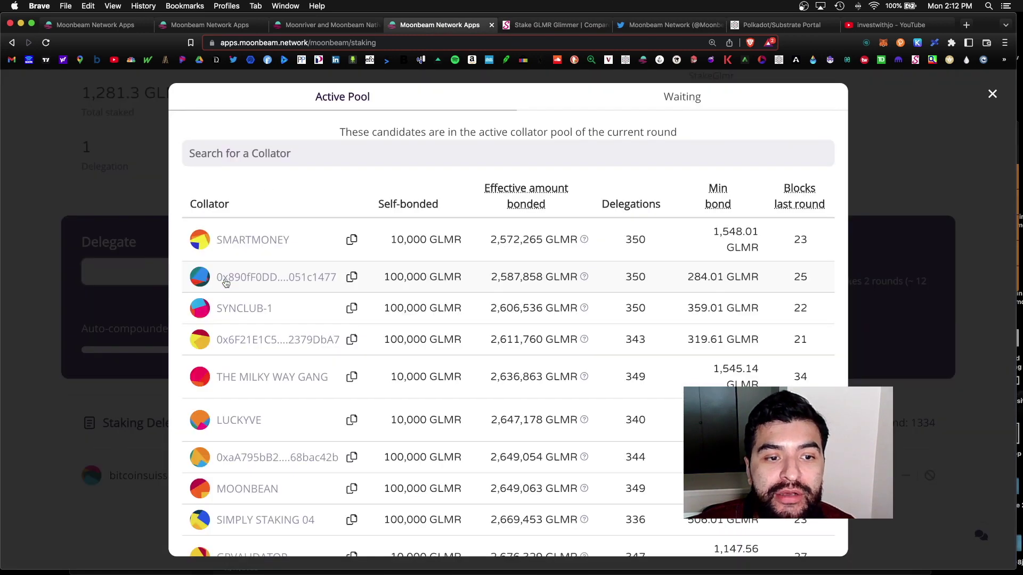
left_click(240, 152)
type("staked")
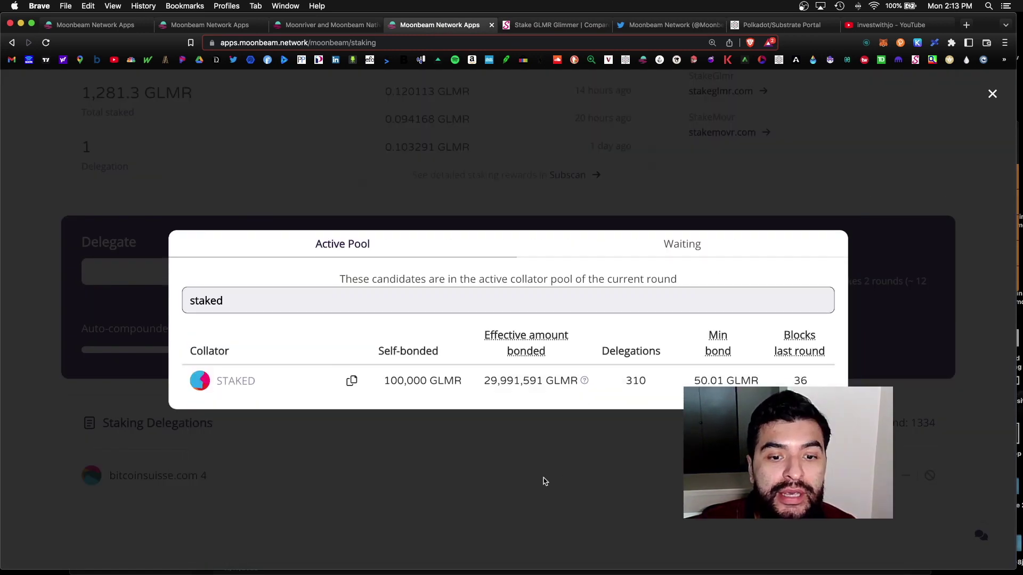
left_click(346, 383)
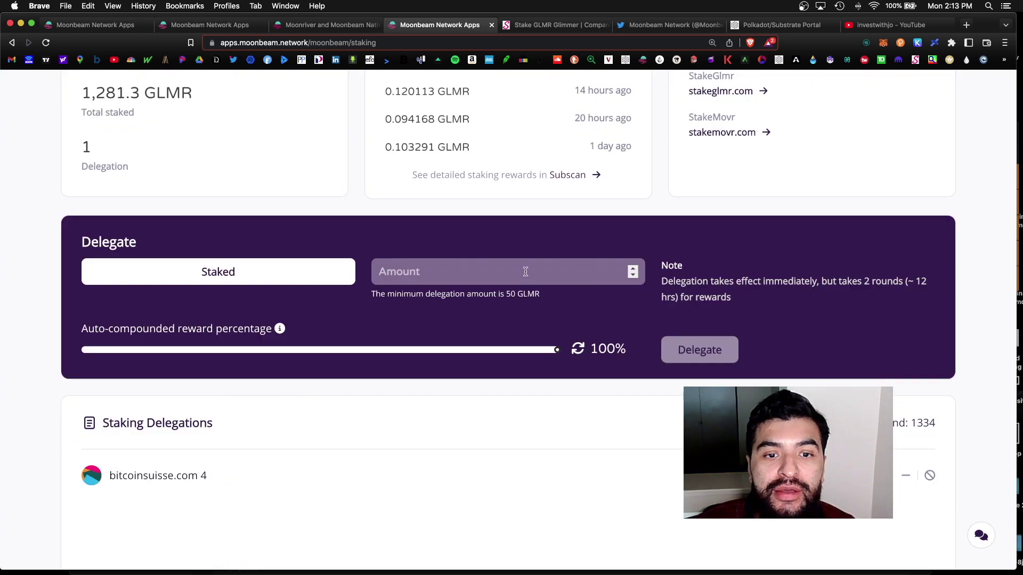
left_click(542, 278)
type("1")
scroll(480, 256, "down", 1)
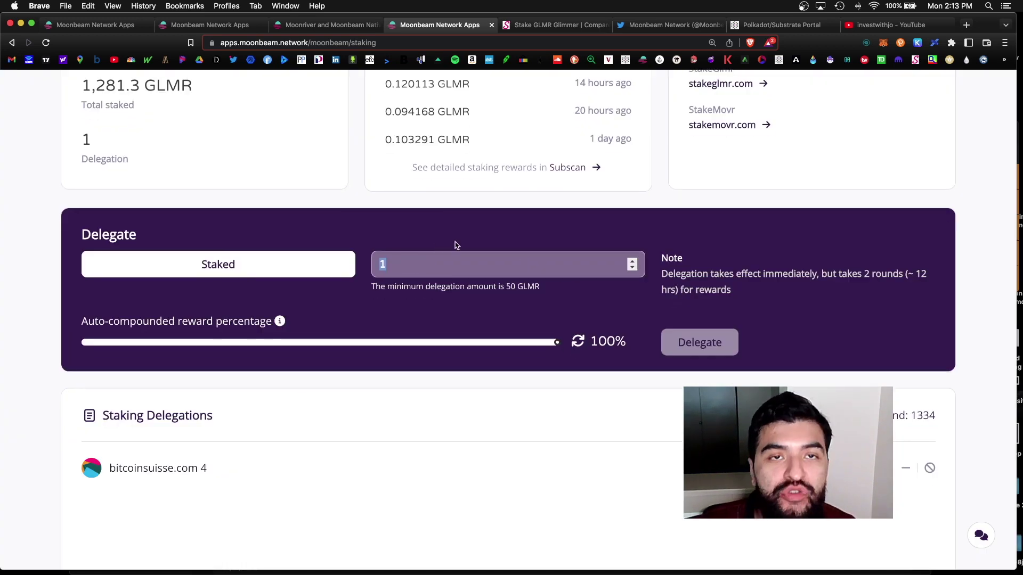
type("61")
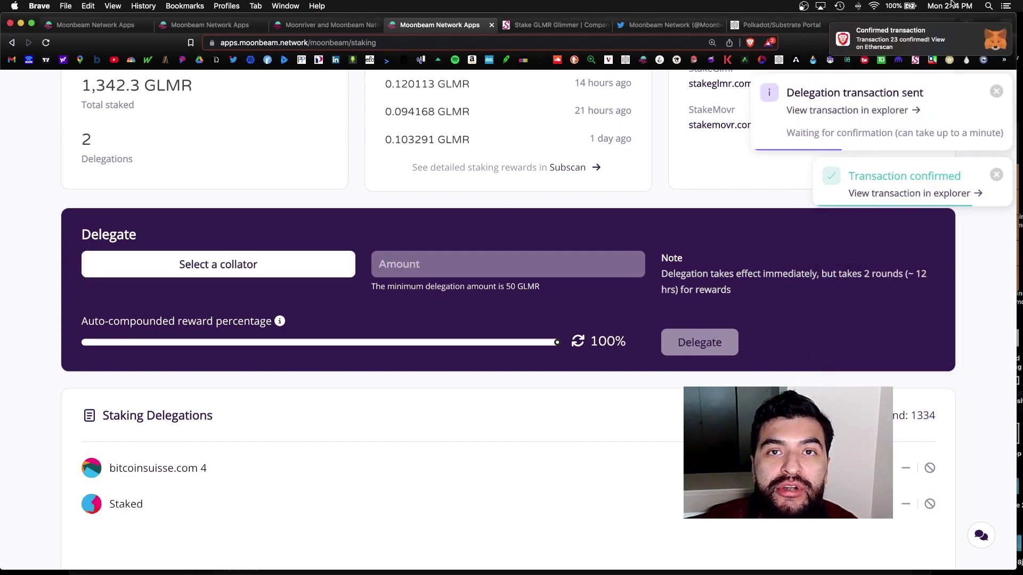
scroll(359, 304, "down", 3)
scroll(434, 247, "down", 3)
scroll(437, 263, "down", 1)
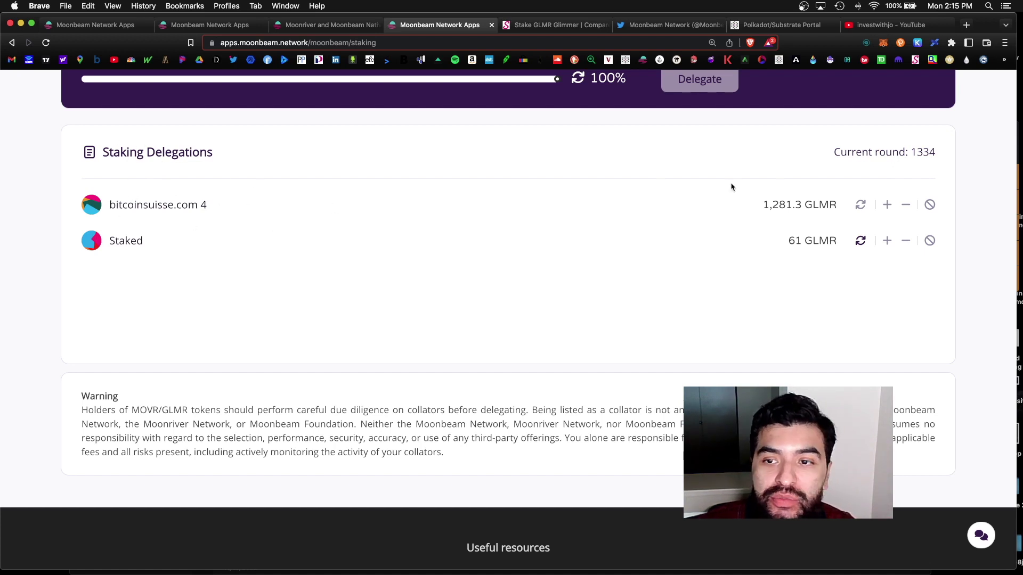
Step: Drag the bitcoinsuisse.com 4 auto-compound slider to 100% and submit the setting
left_click(861, 205)
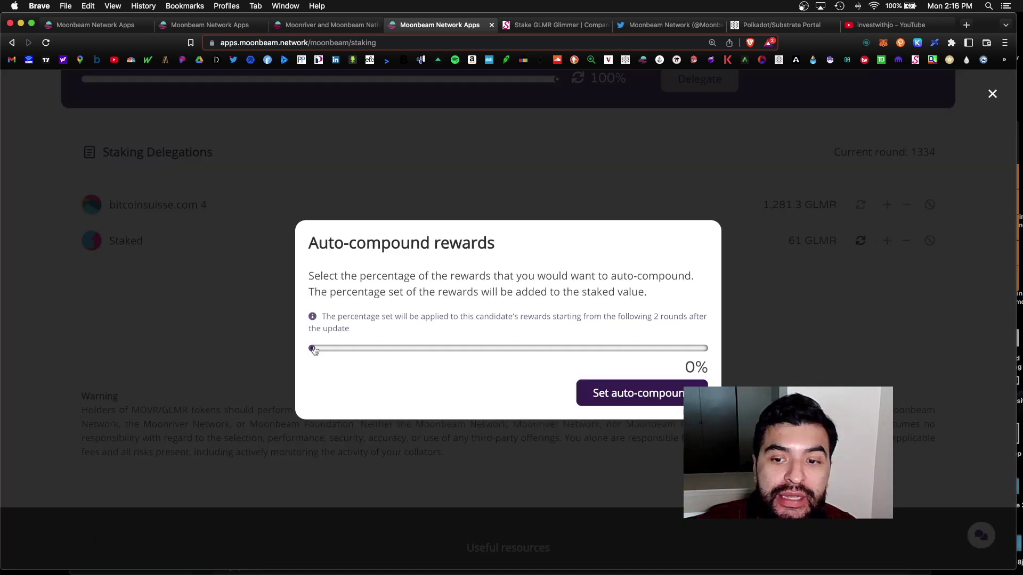
left_click_drag(312, 348, 726, 353)
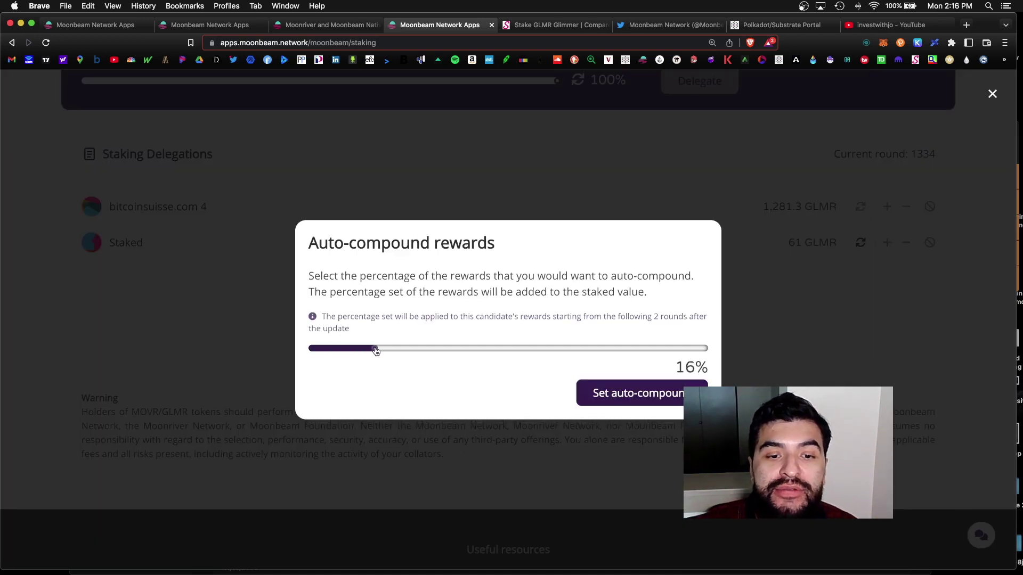
left_click(669, 408)
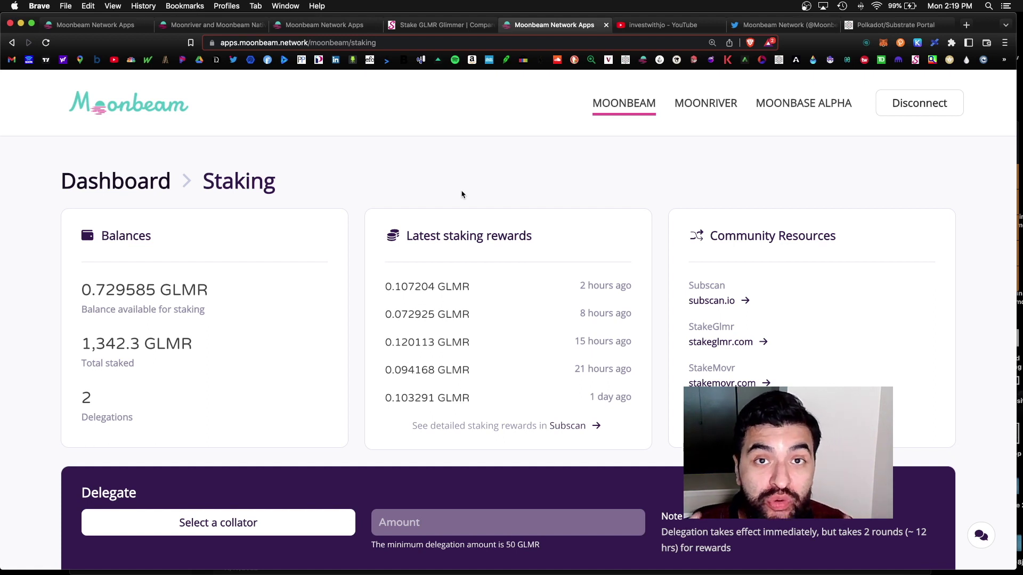
Step: Visit the investwithjo YouTube videos tab, then move on to the Moonbeam Network Twitter profile
left_click(664, 25)
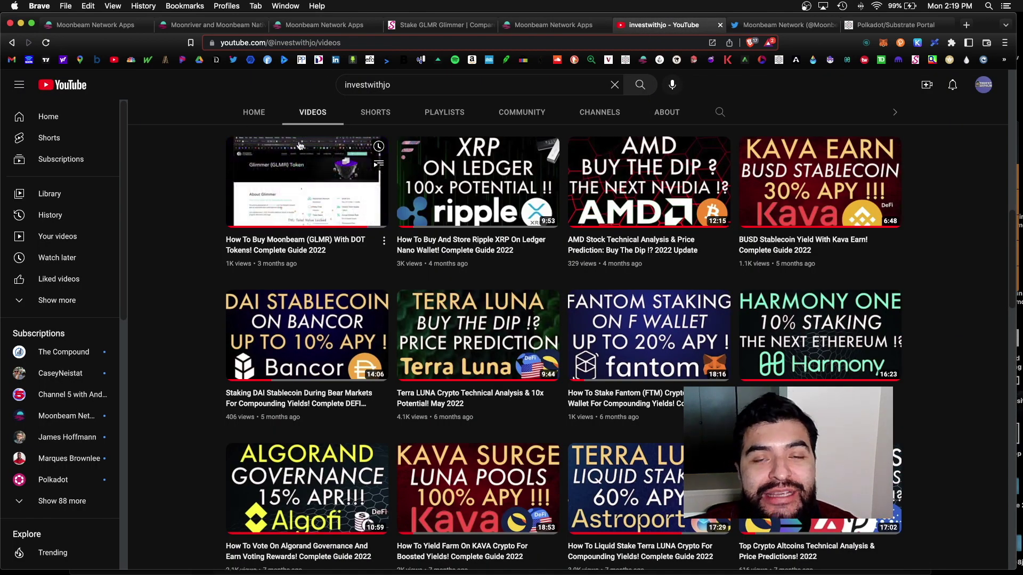
mouse_move(306, 182)
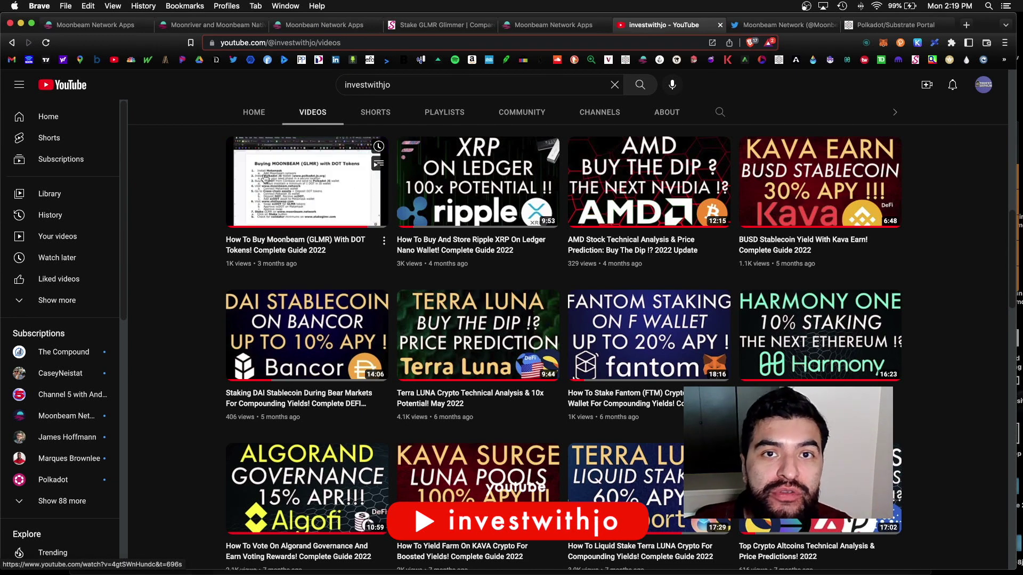
key("ctrl+Tab")
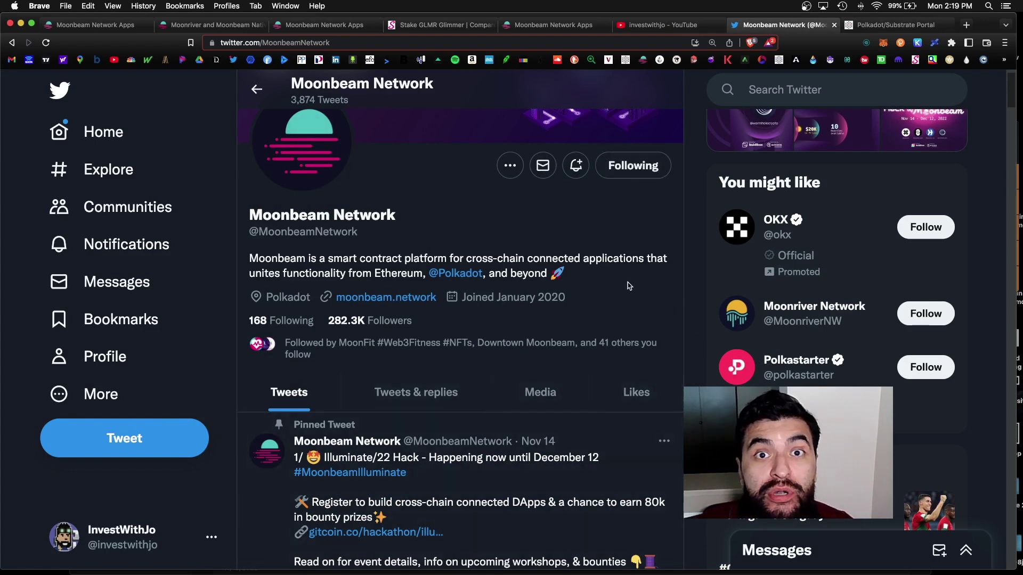
Step: Switch to the Moonbeam announcement tab on native staking-reward auto-compounding for Moonriver and Moonbeam
key("super+2")
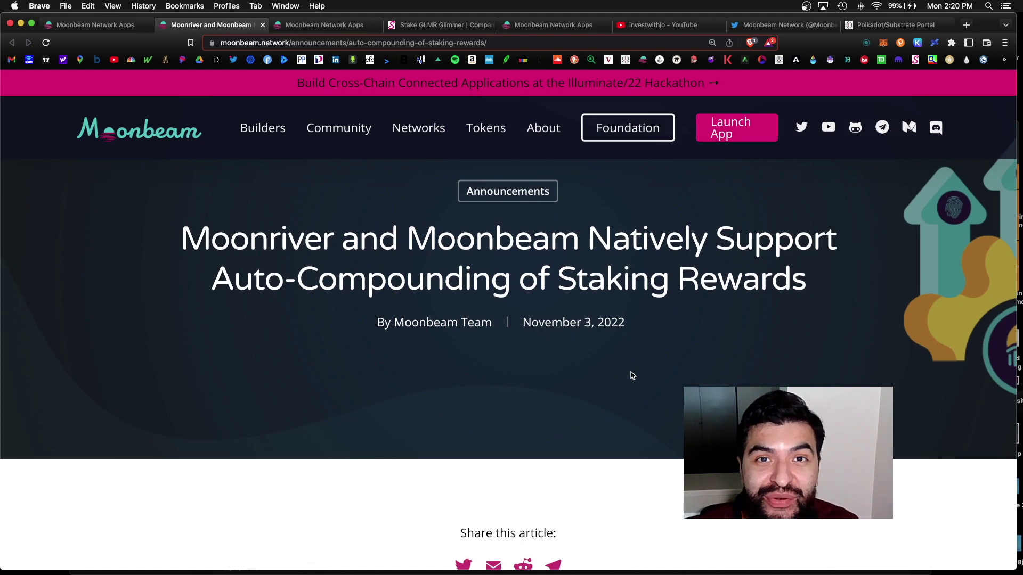